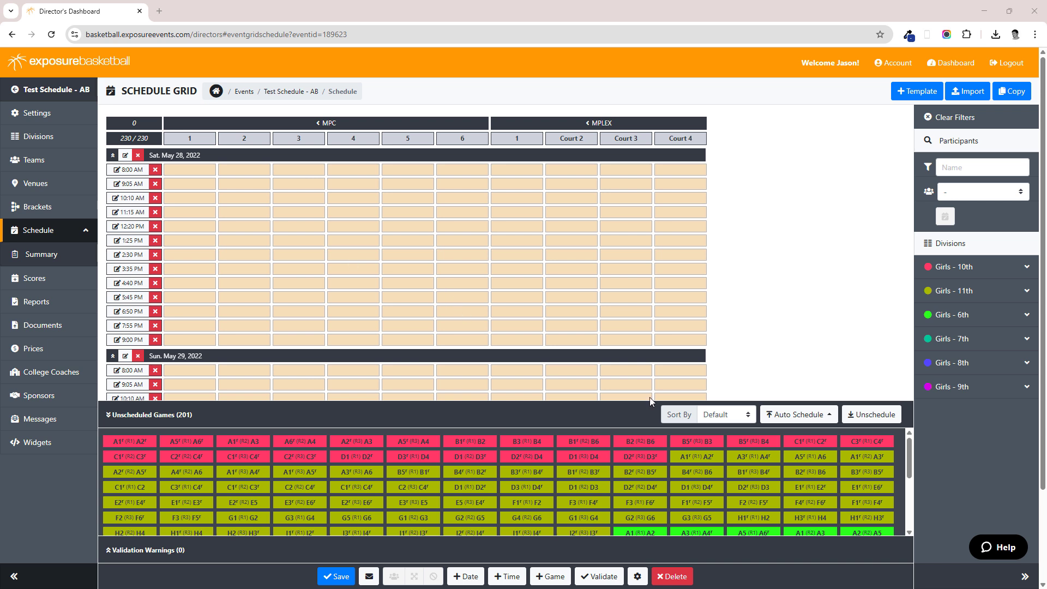
Peek at the Auto Schedule options and dismiss them without choosing one
click(780, 420)
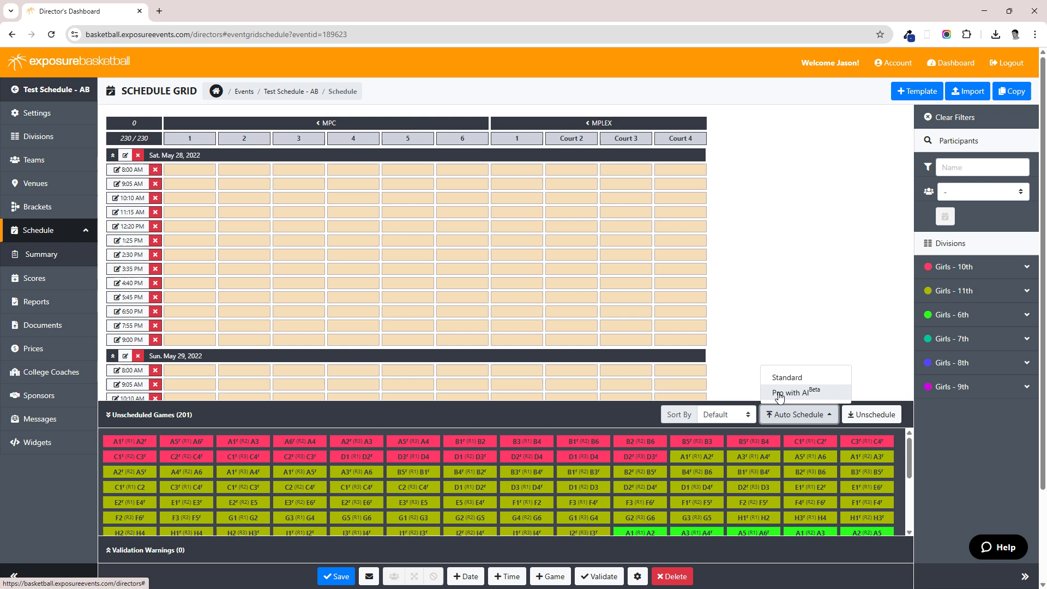
click(760, 332)
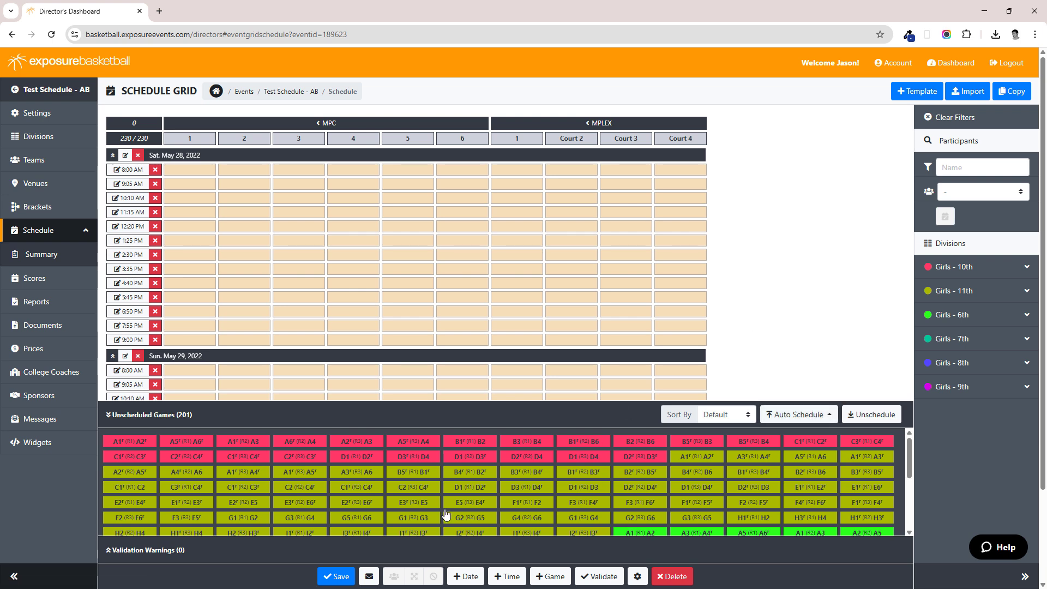
mouse_move(637, 576)
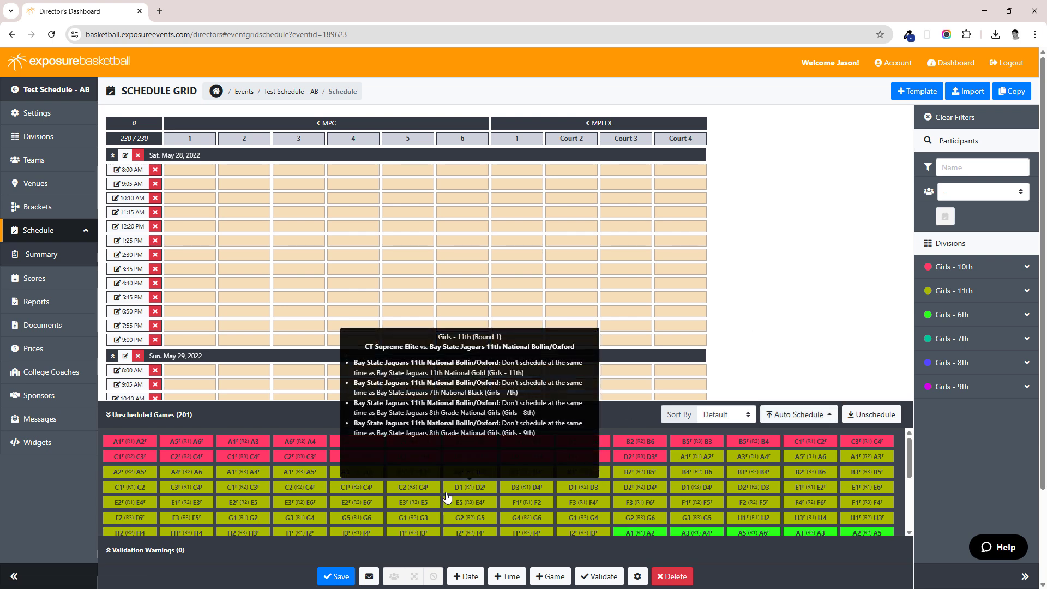
Review the Basic rules (60–240 min rest, 2 games per day max) and close Edit Settings
click(637, 576)
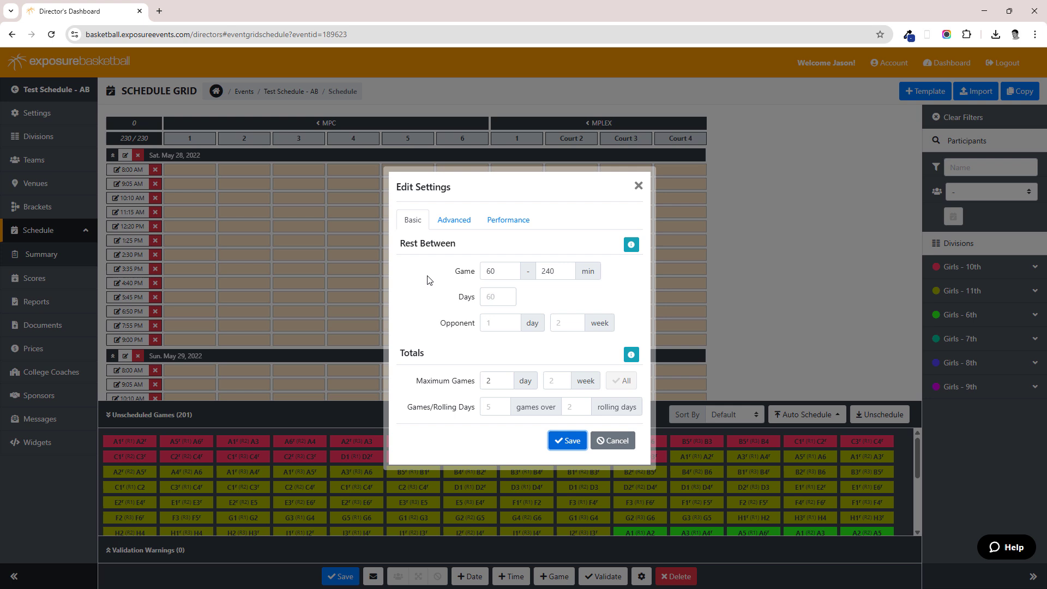
double_click(493, 381)
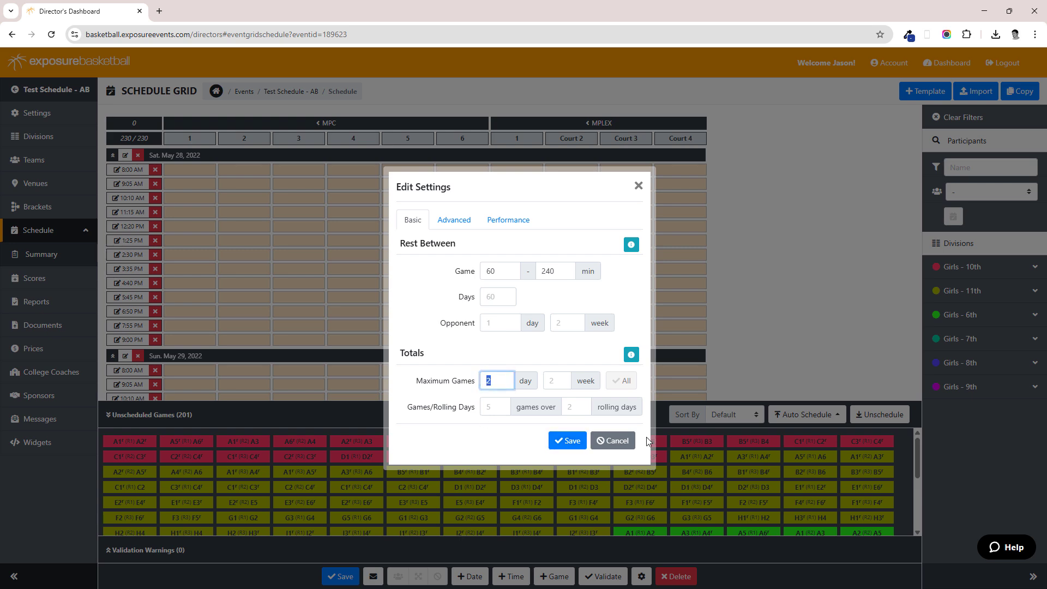
click(612, 440)
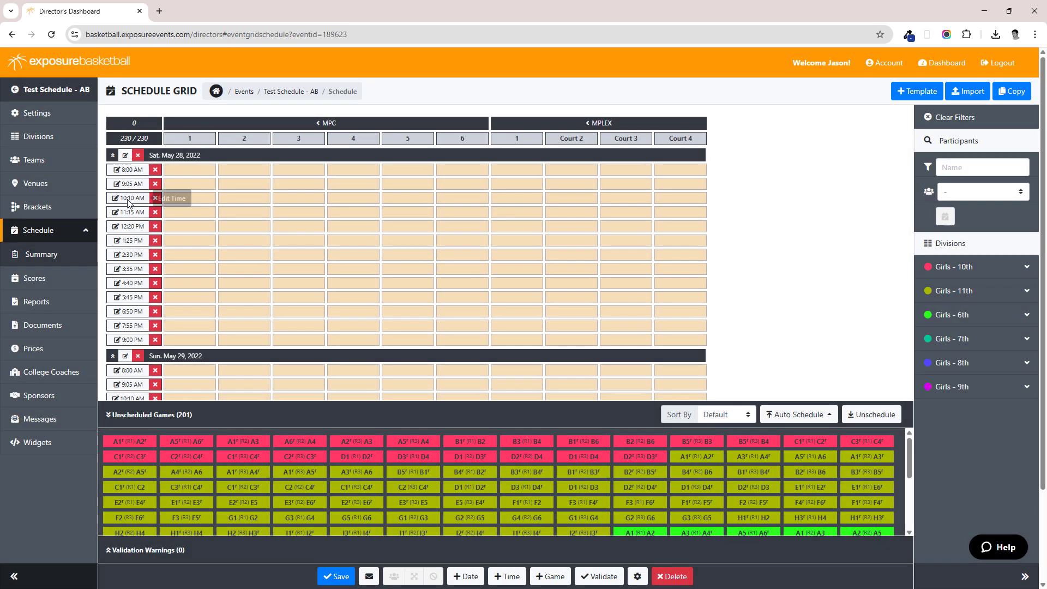
right_click(56, 164)
click(107, 173)
key(ctrl+Tab)
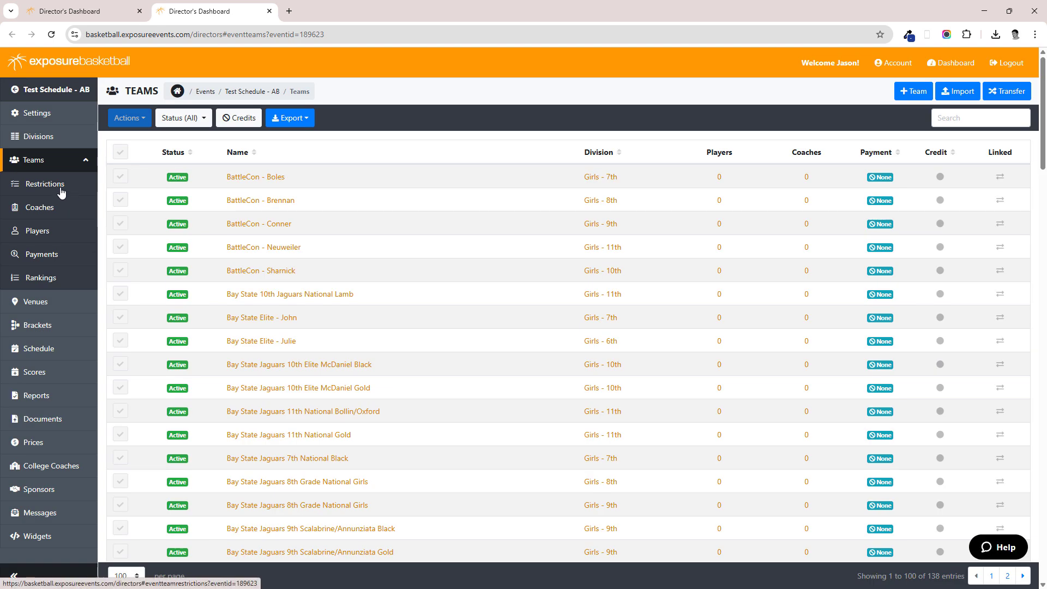
click(60, 187)
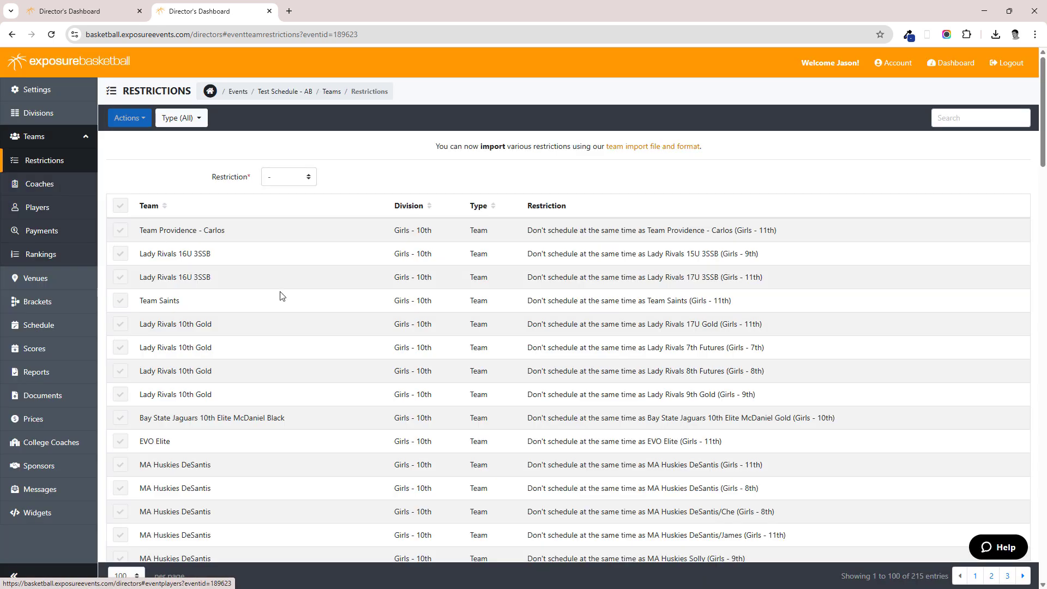
double_click(916, 576)
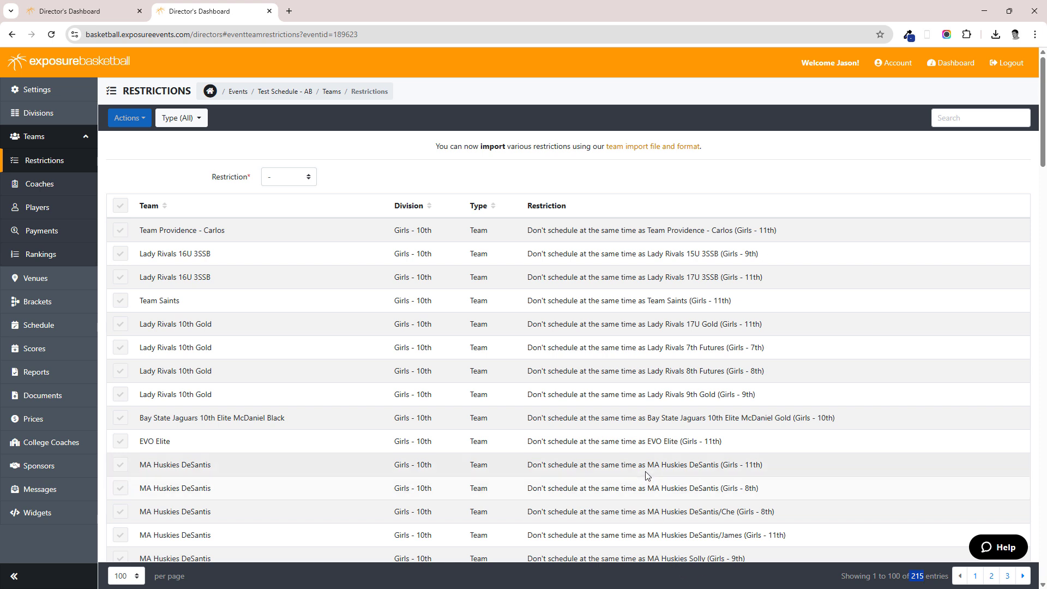
click(269, 12)
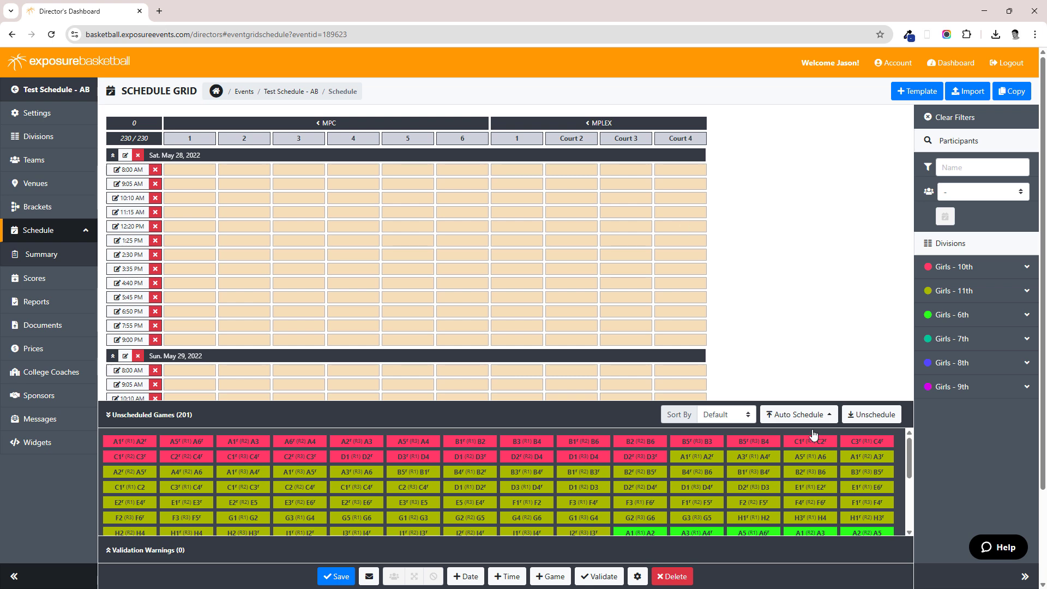
Run the Pro with AI auto scheduler on all games after noting the unsupported Bracket games rule
click(797, 414)
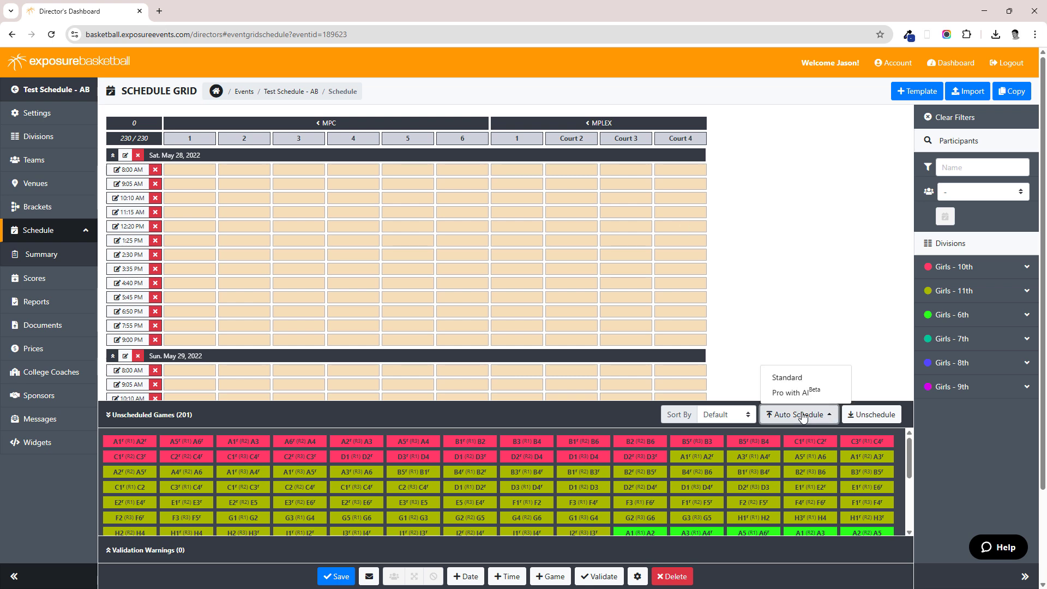
click(794, 392)
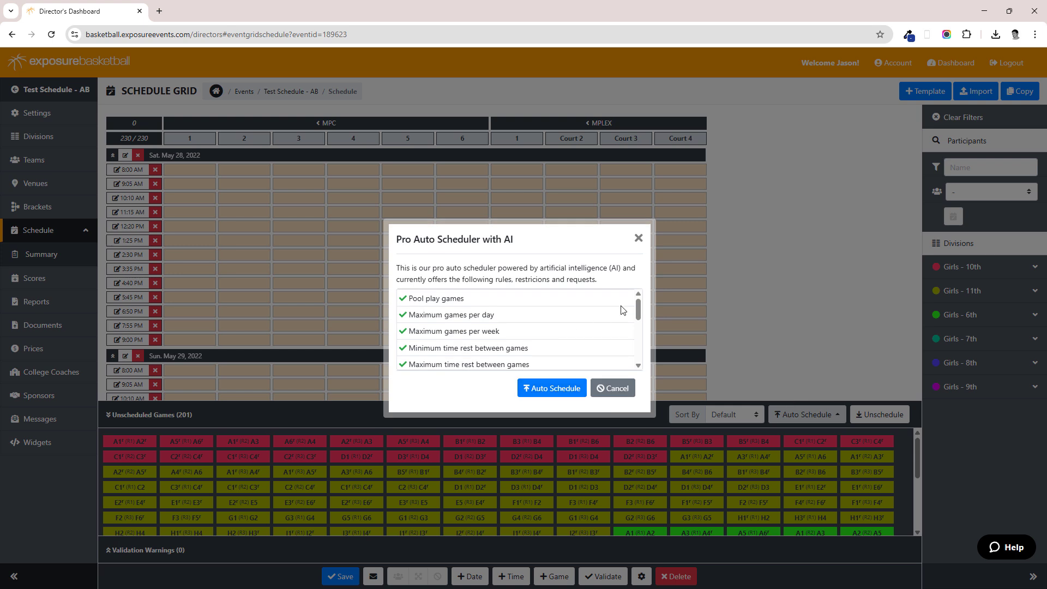
drag(637, 310, 637, 301)
drag(638, 315, 639, 325)
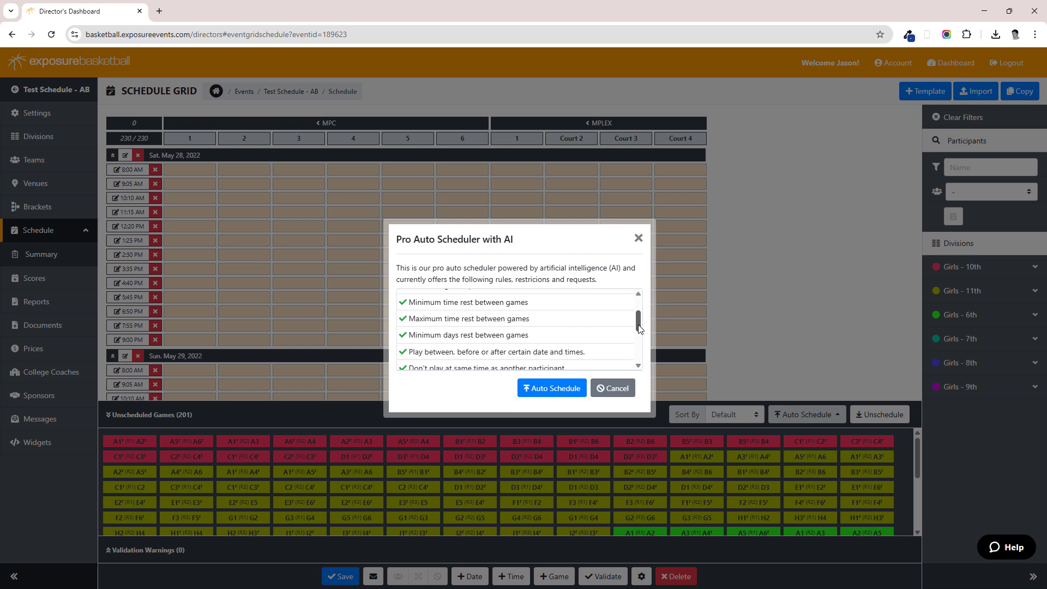
drag(638, 326, 639, 339)
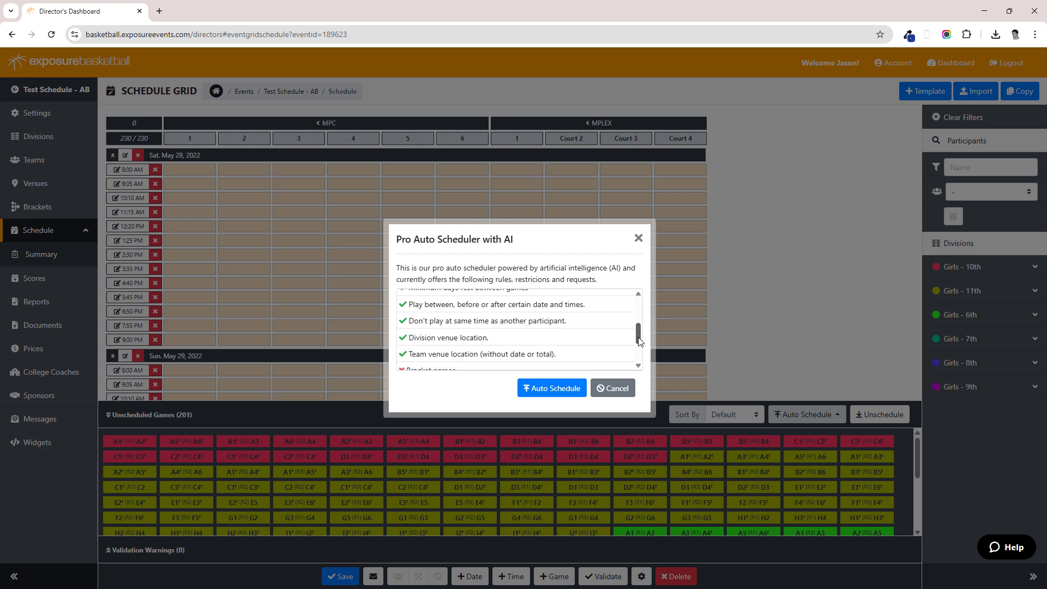
drag(640, 338, 640, 342)
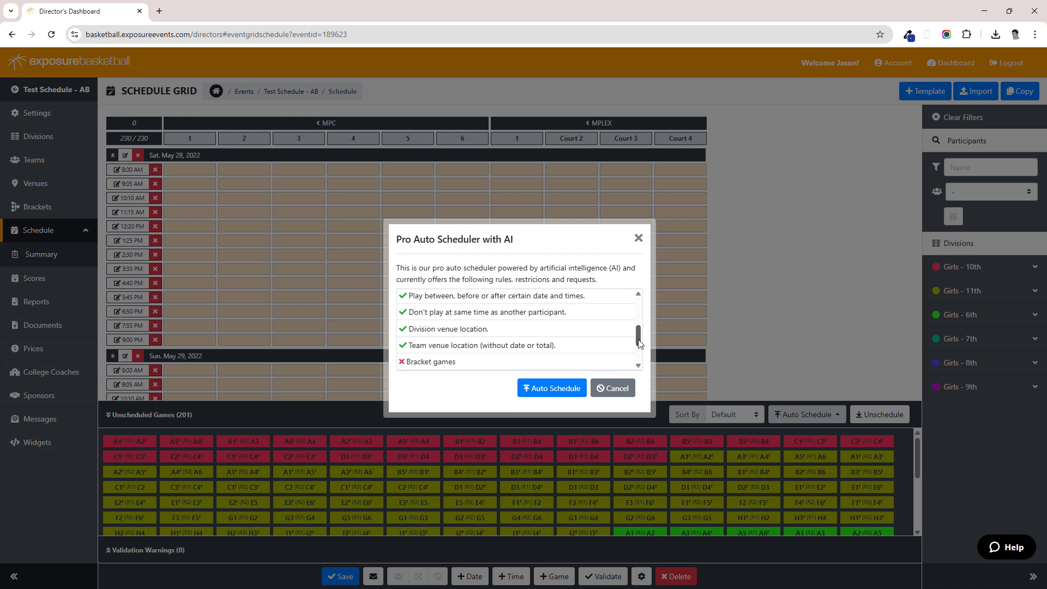
drag(639, 342, 642, 350)
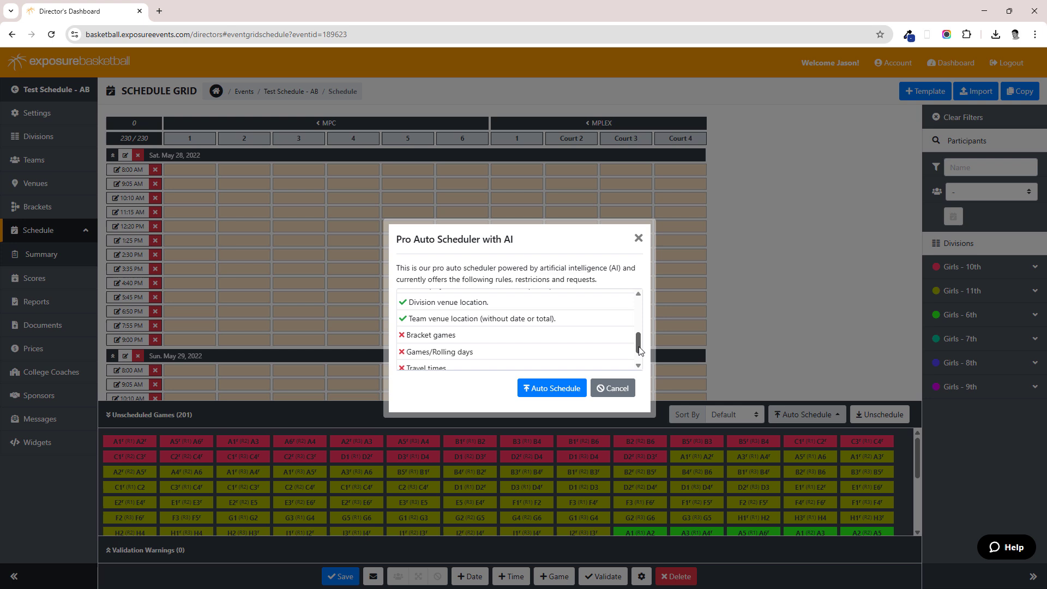
drag(641, 350, 641, 359)
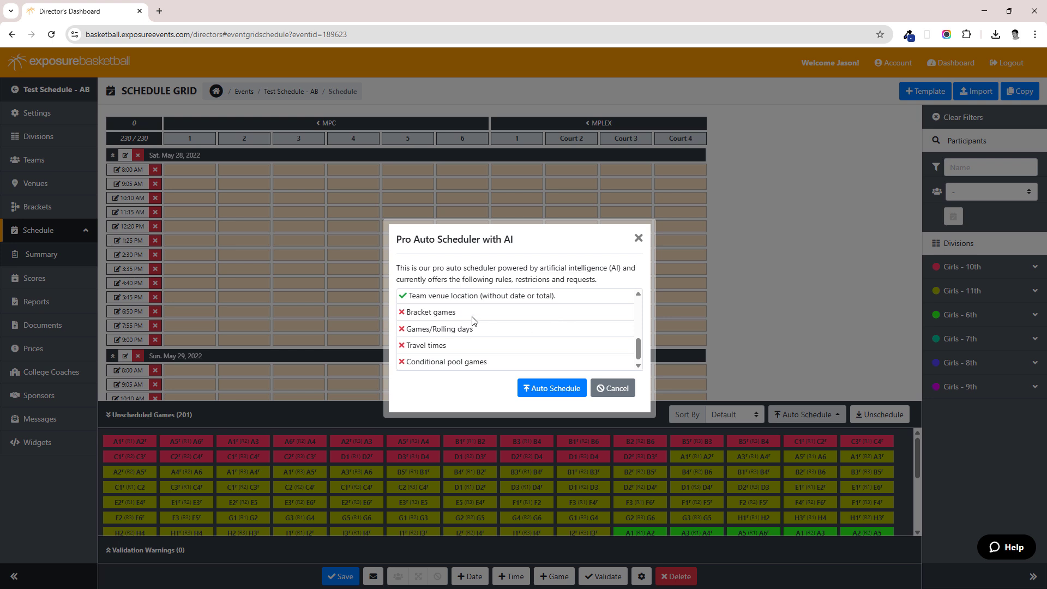
drag(458, 312, 406, 312)
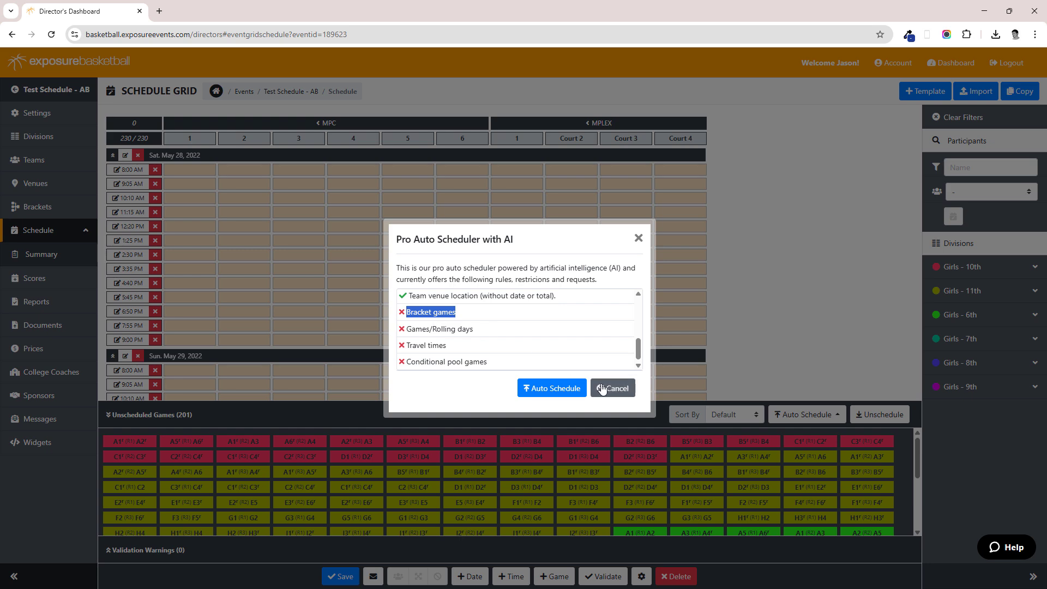
click(569, 392)
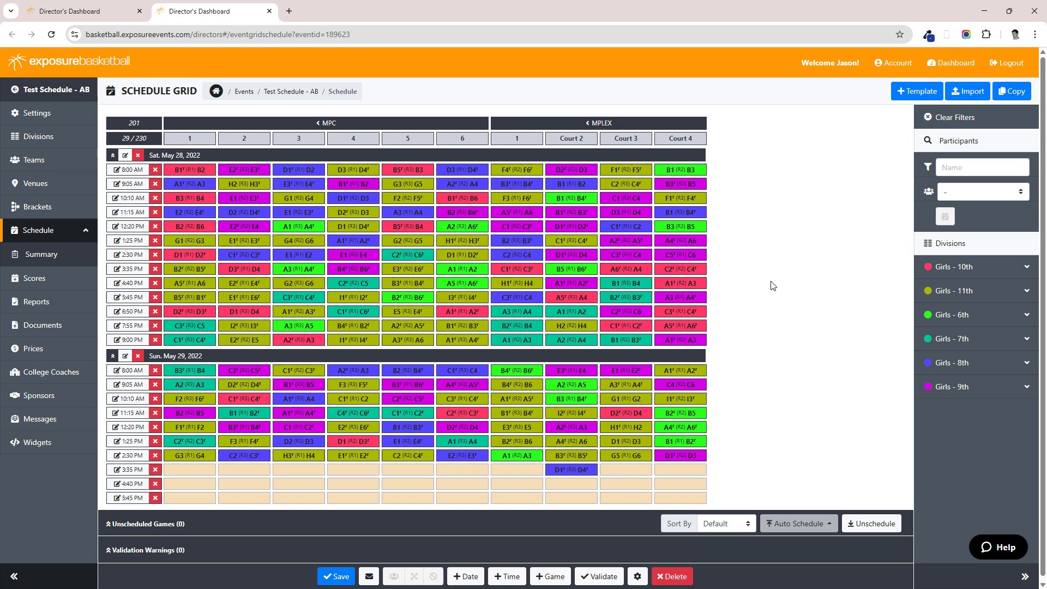
Validate the schedule, locate the flagged Girls 11th H2 vs H3 game, and collapse the warnings
click(598, 576)
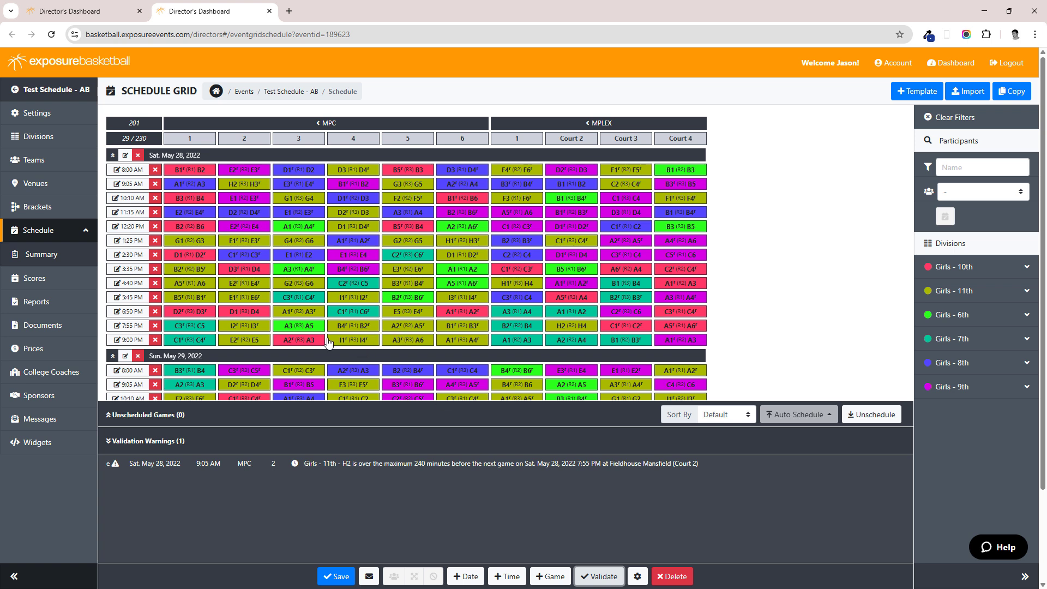
click(255, 187)
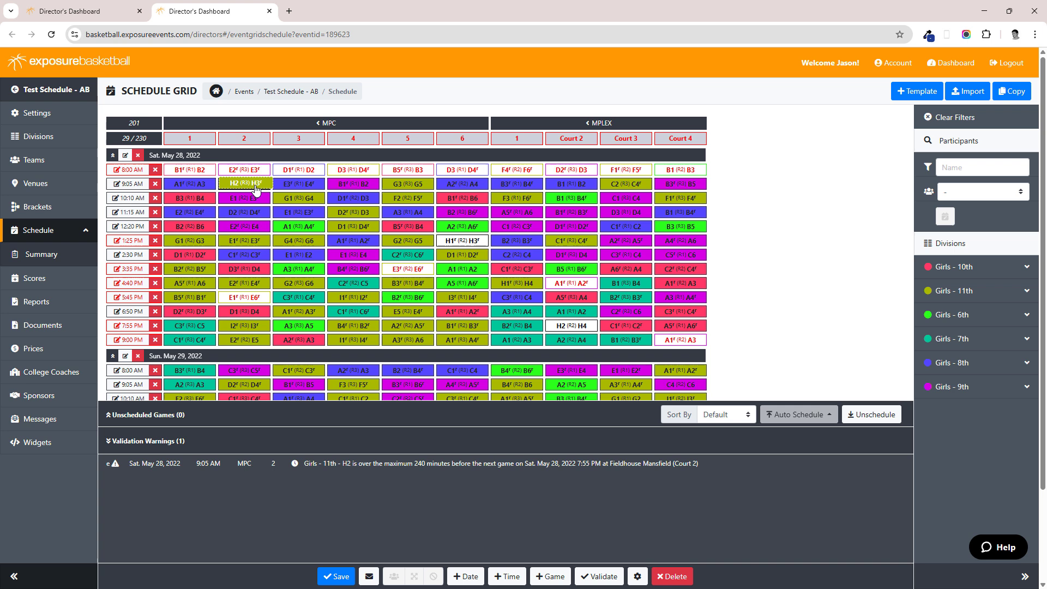
click(256, 187)
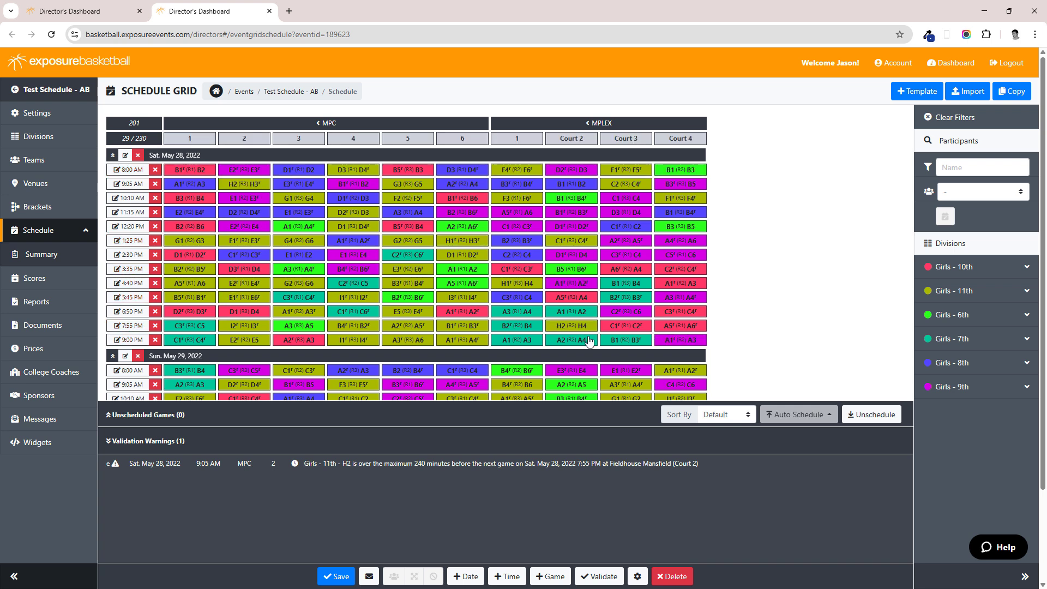
click(256, 188)
click(589, 442)
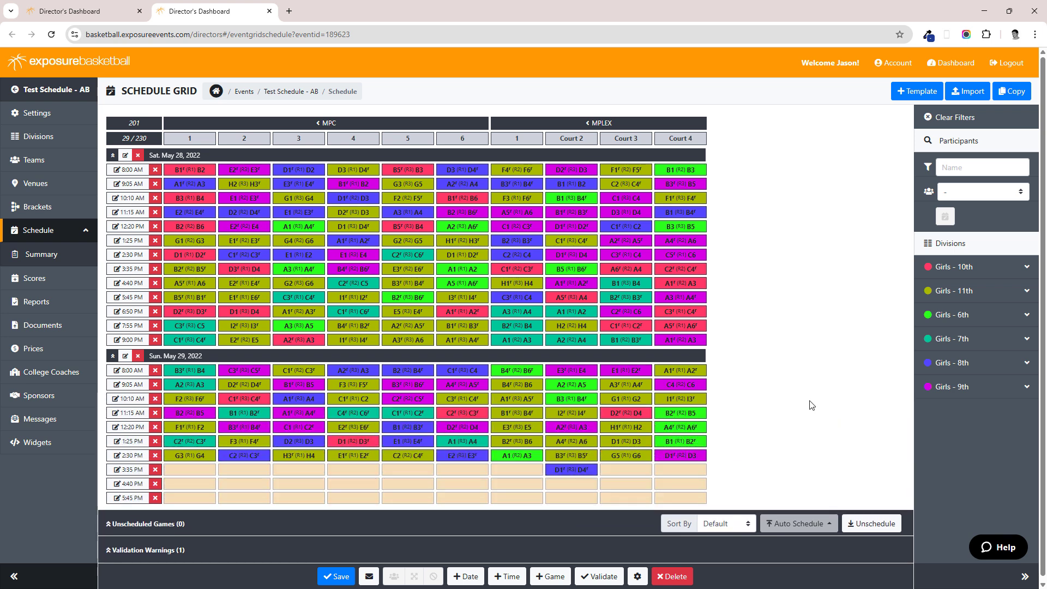